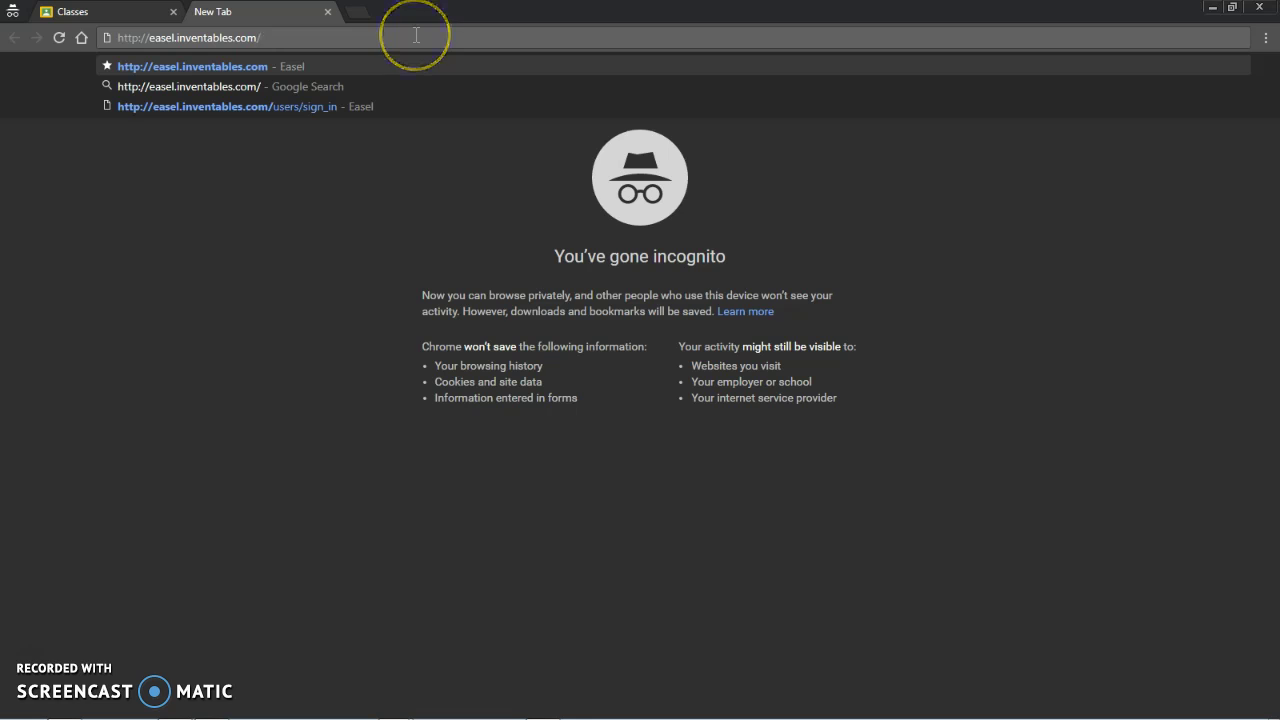
Load the Easel website at easel.inventables.com to reach its sign-in page
{"action": "key", "text": "Return"}
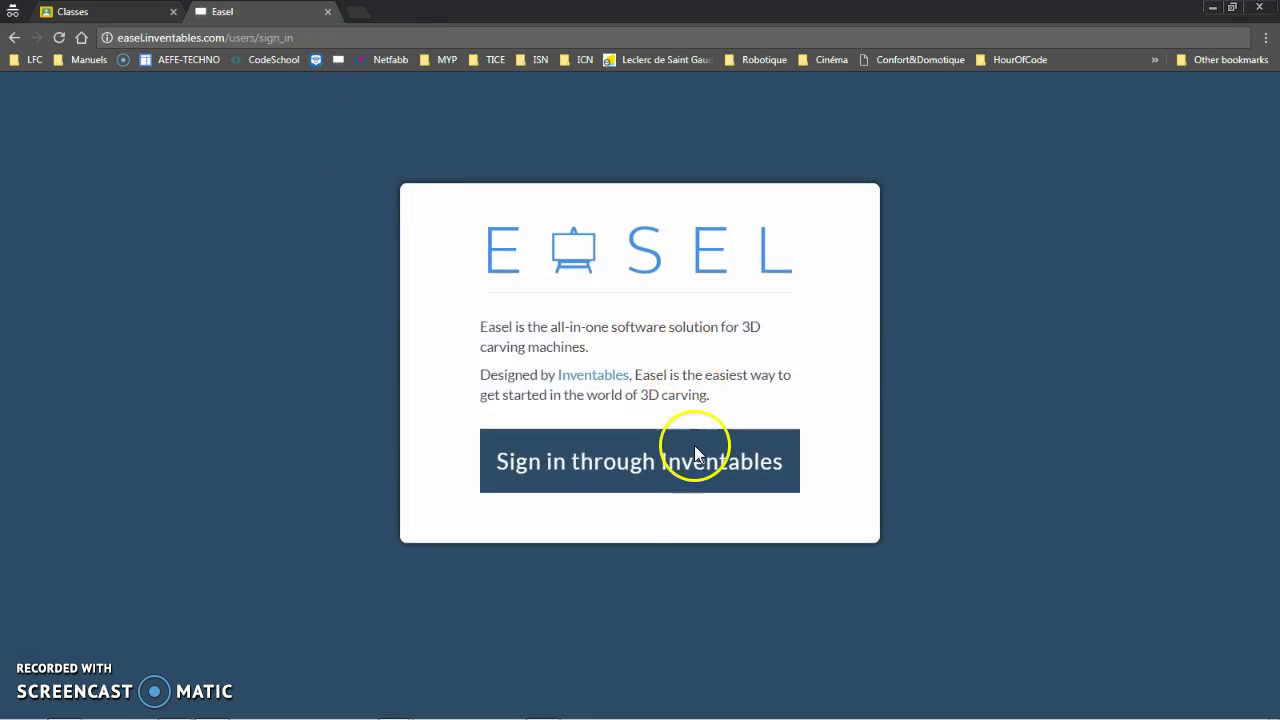
Choose signing in through Inventables as a new customer
{"action": "left_click", "coordinate": [690, 472]}
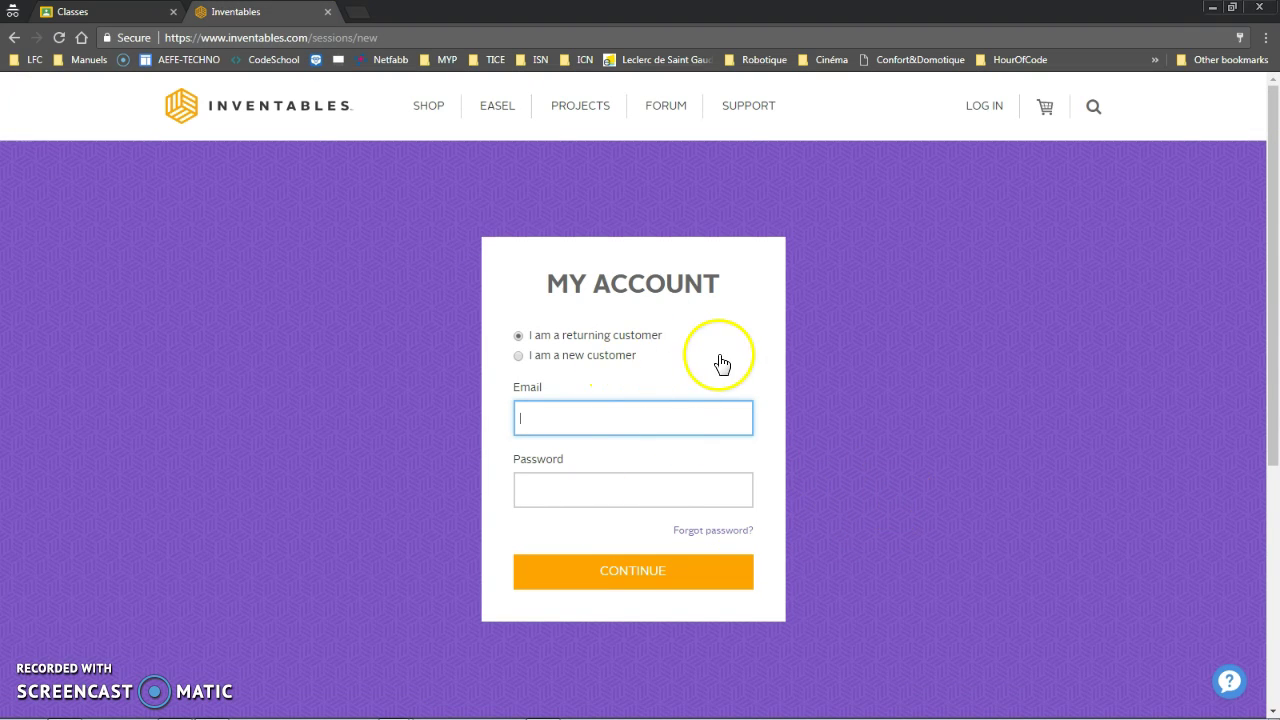
{"action": "left_click", "coordinate": [537, 360]}
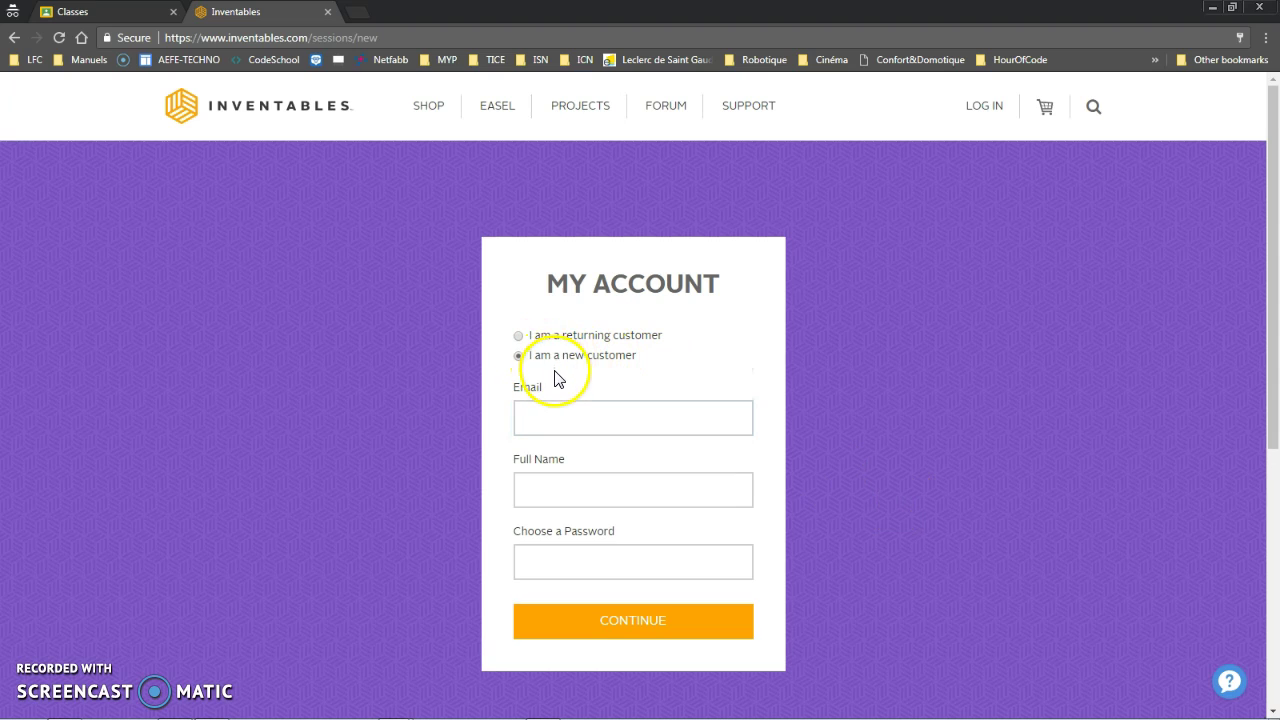
{"action": "left_click", "coordinate": [613, 425]}
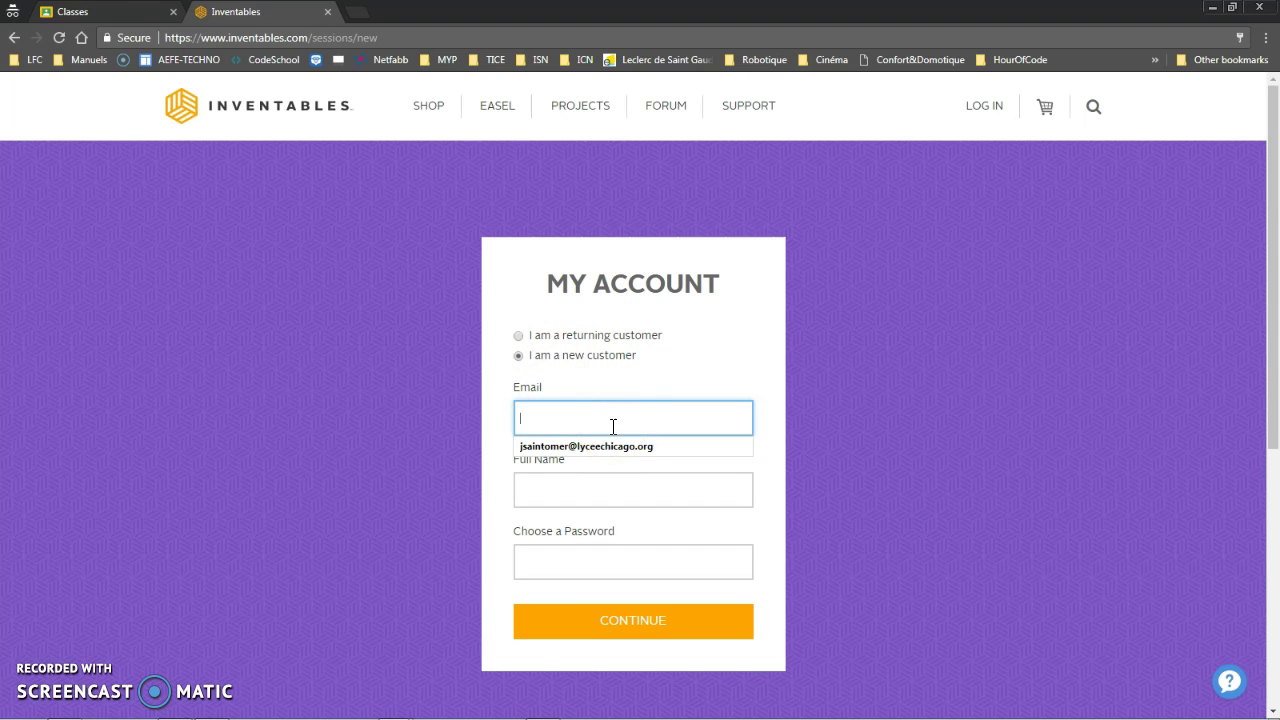
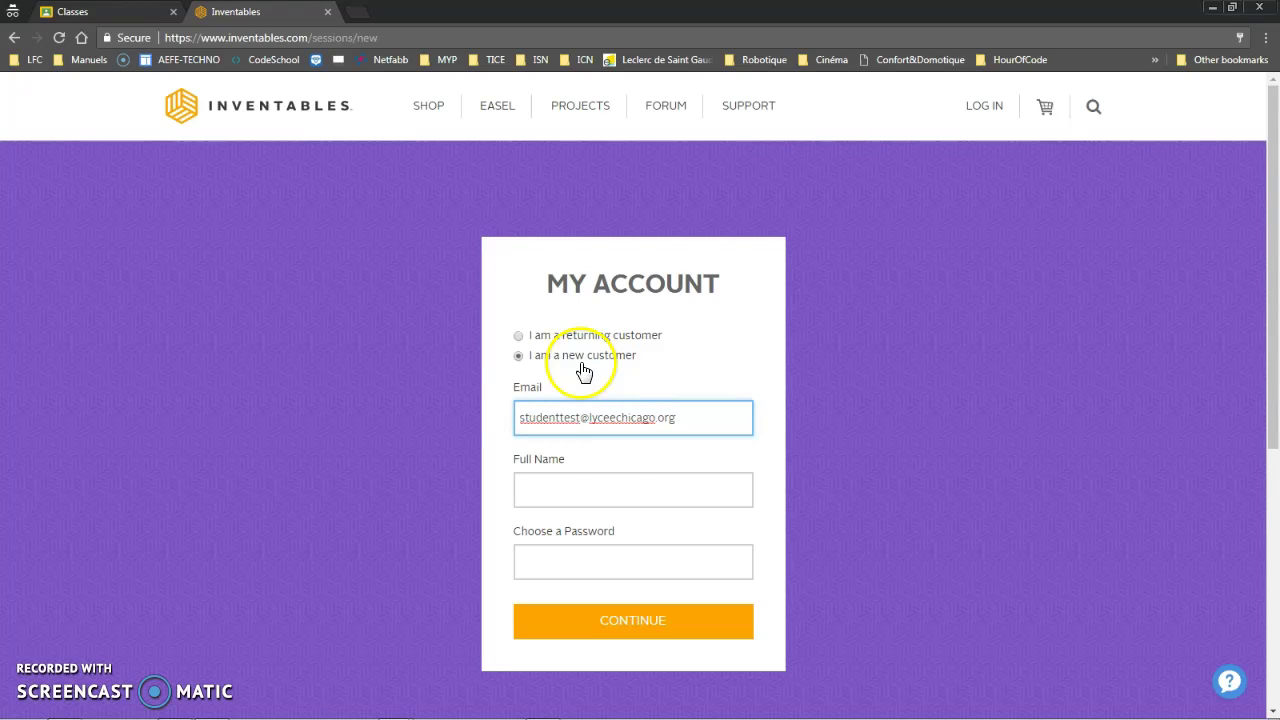
Fill in the e-mail address, full name and password, then submit the account form
{"action": "left_click", "coordinate": [596, 491]}
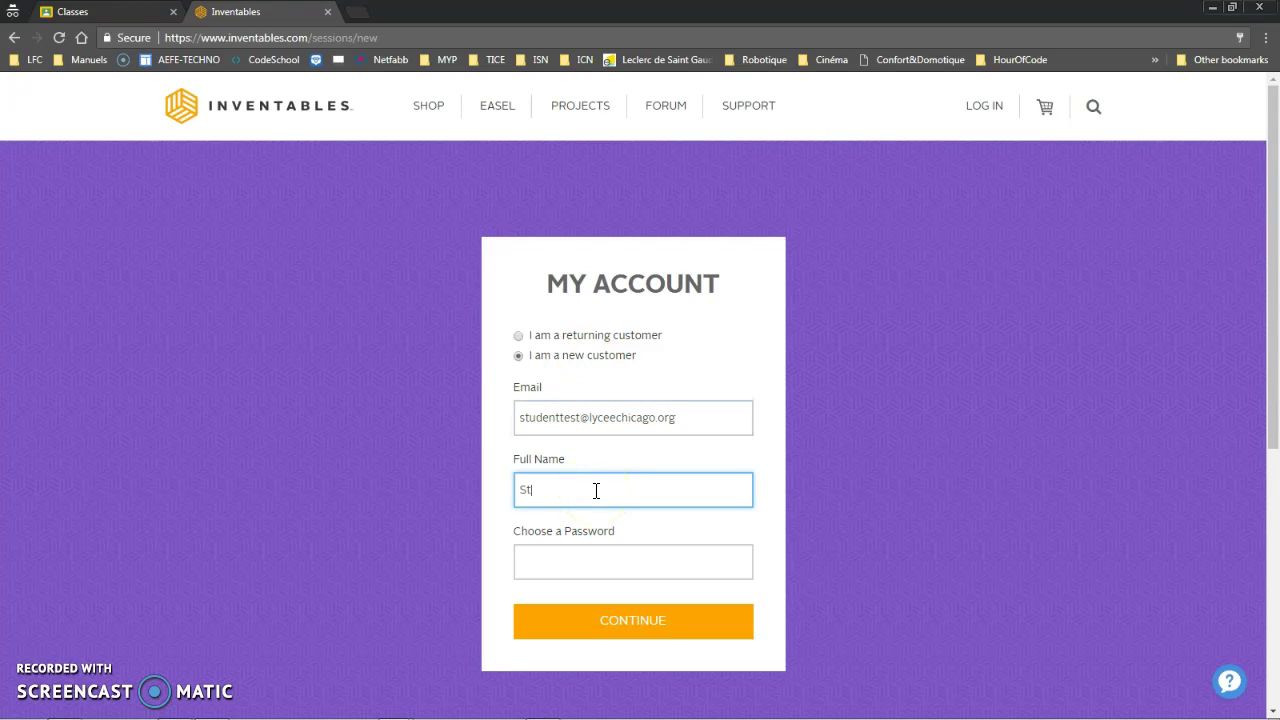
{"action": "left_click", "coordinate": [562, 553]}
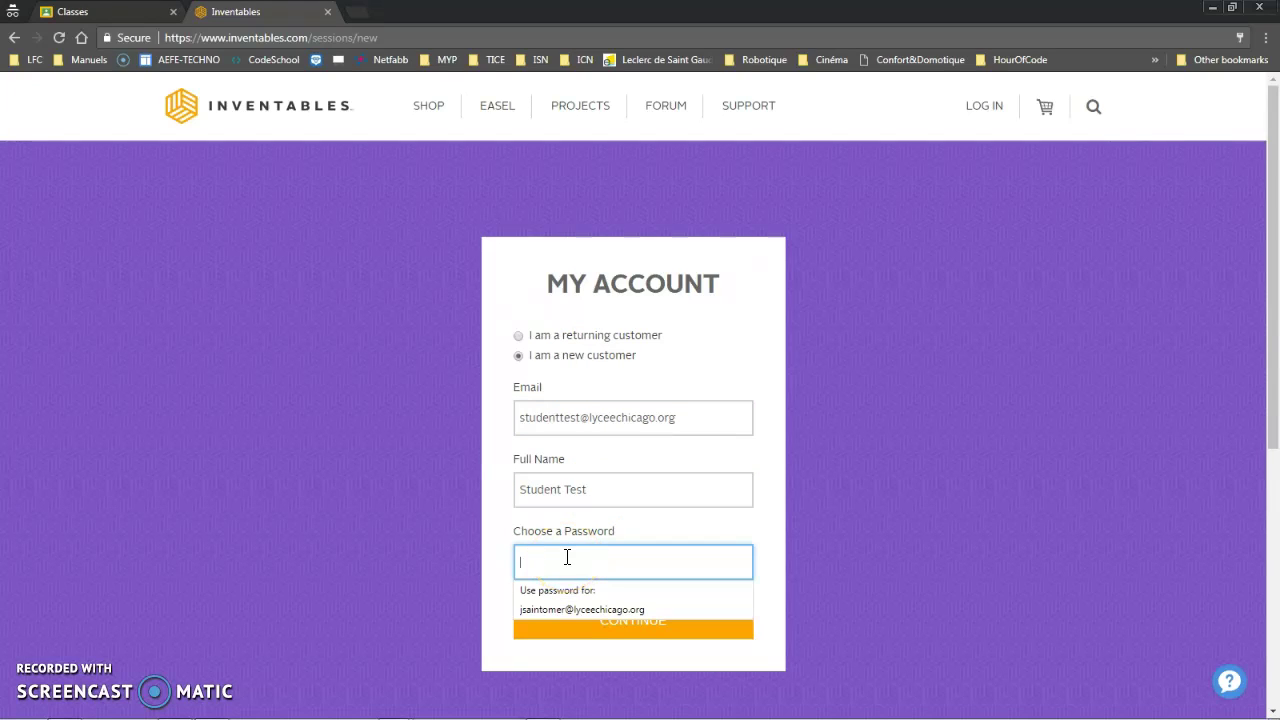
{"action": "type", "text": "***"}
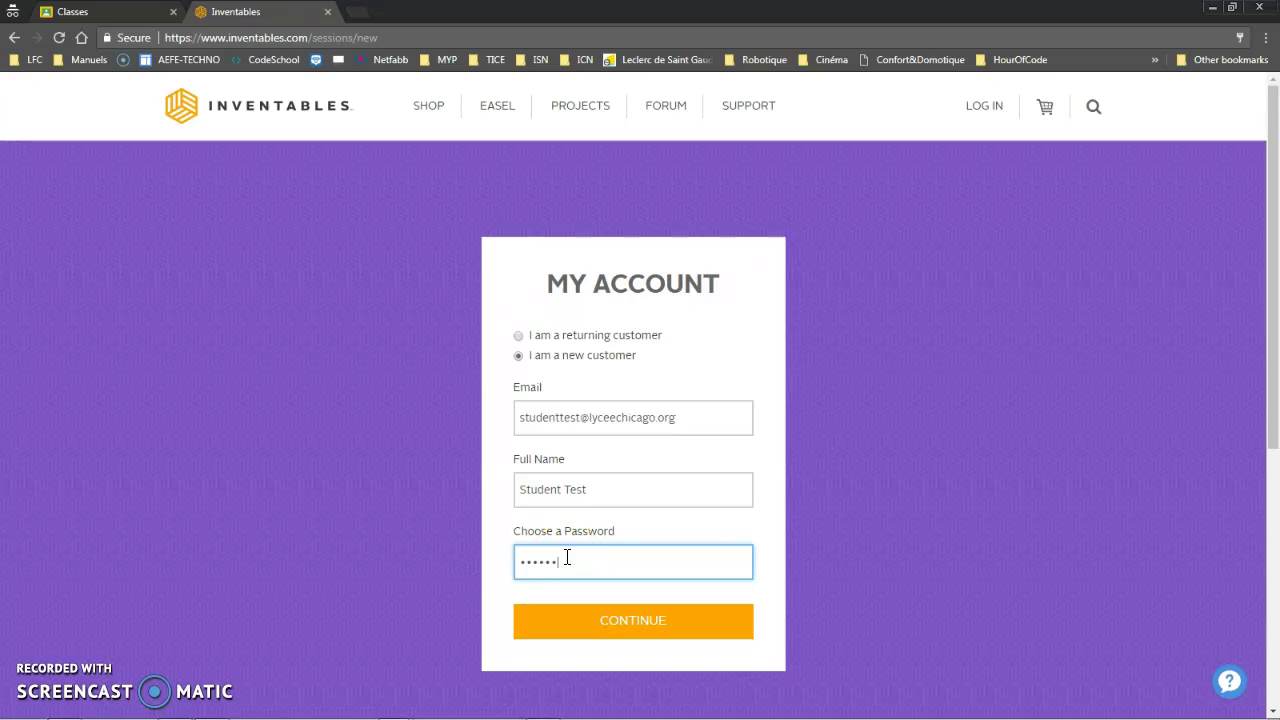
{"action": "left_click", "coordinate": [630, 622]}
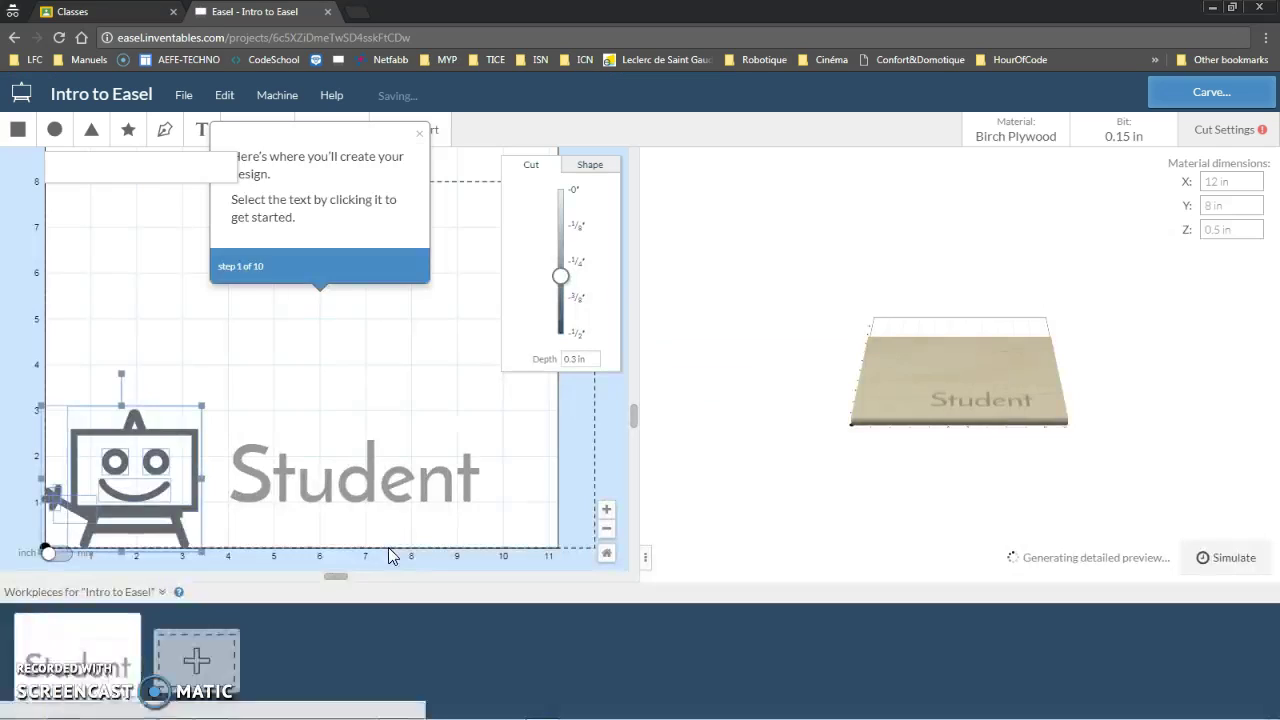
Open the Intro to Easel starter project showing the Student design
{"action": "left_click", "coordinate": [493, 502]}
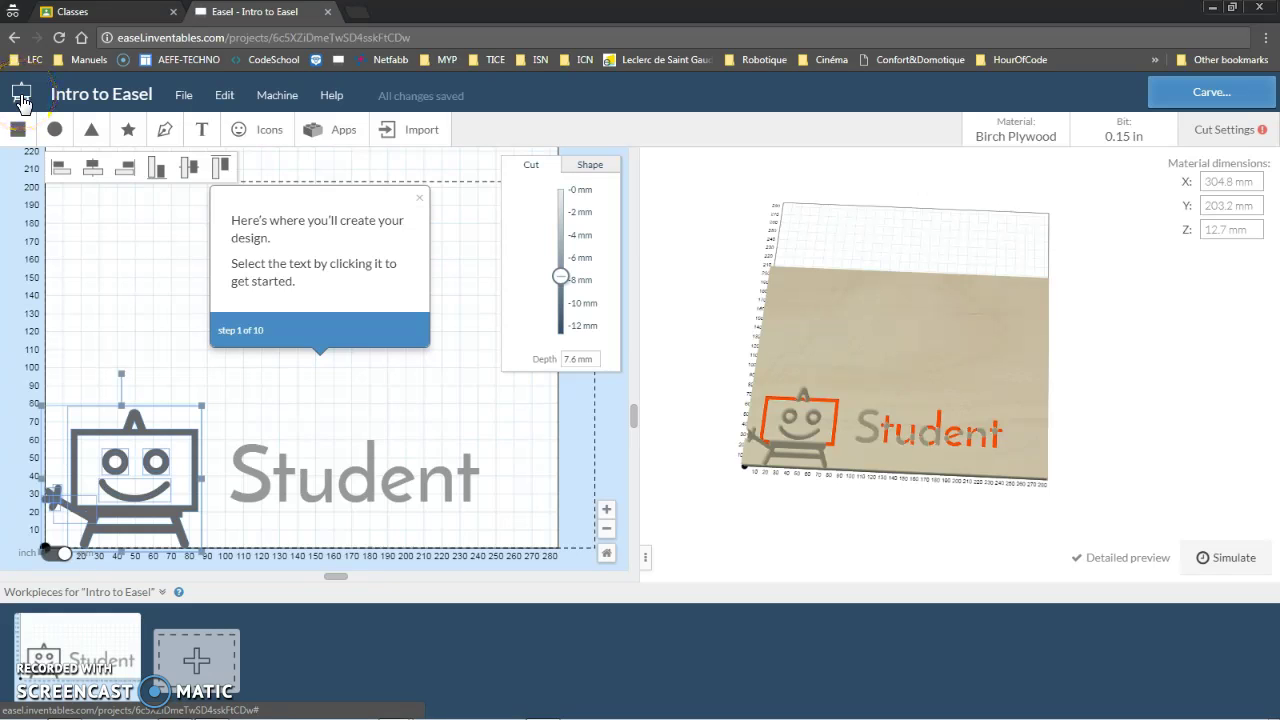
{"action": "left_click", "coordinate": [20, 100]}
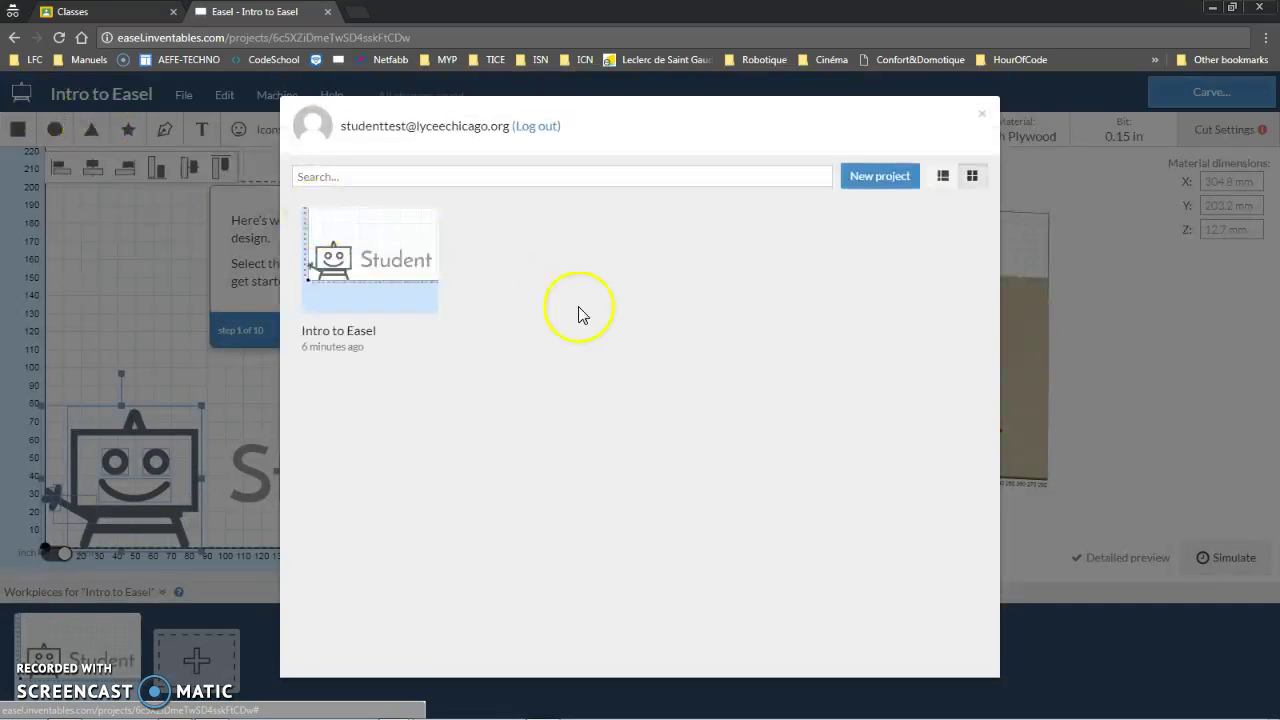
{"action": "left_click", "coordinate": [982, 115]}
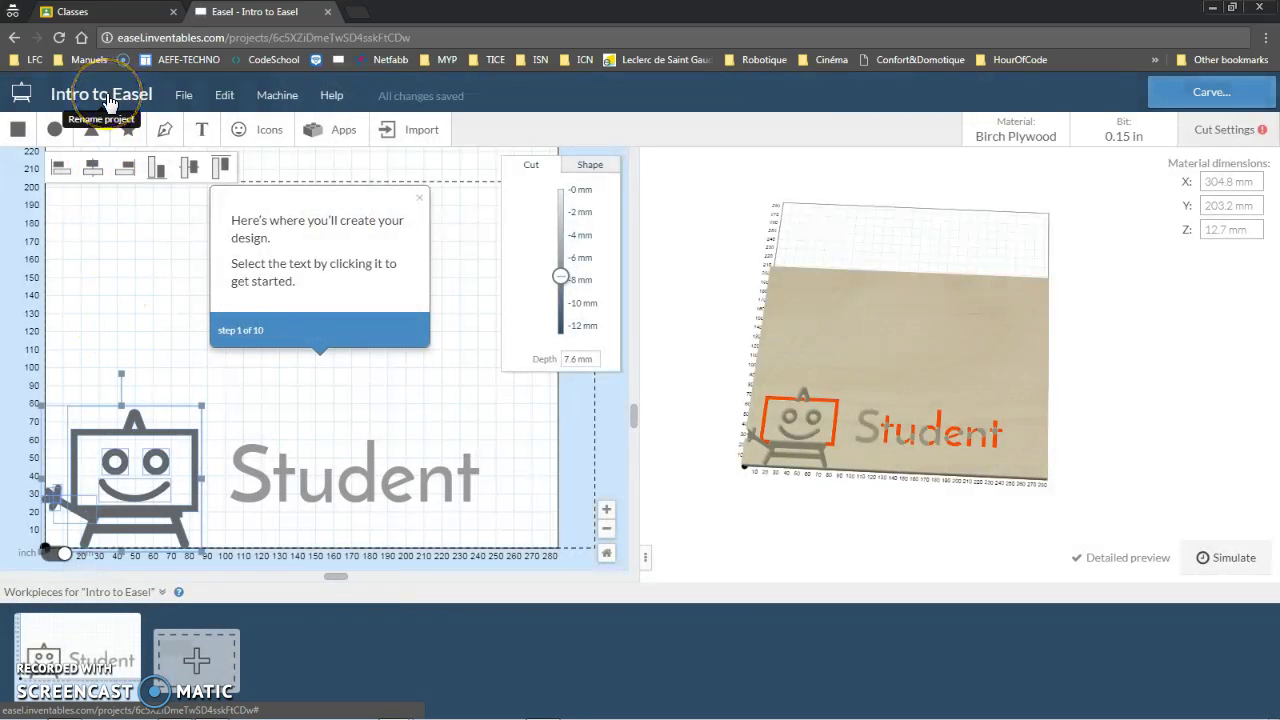
{"action": "left_click", "coordinate": [181, 99]}
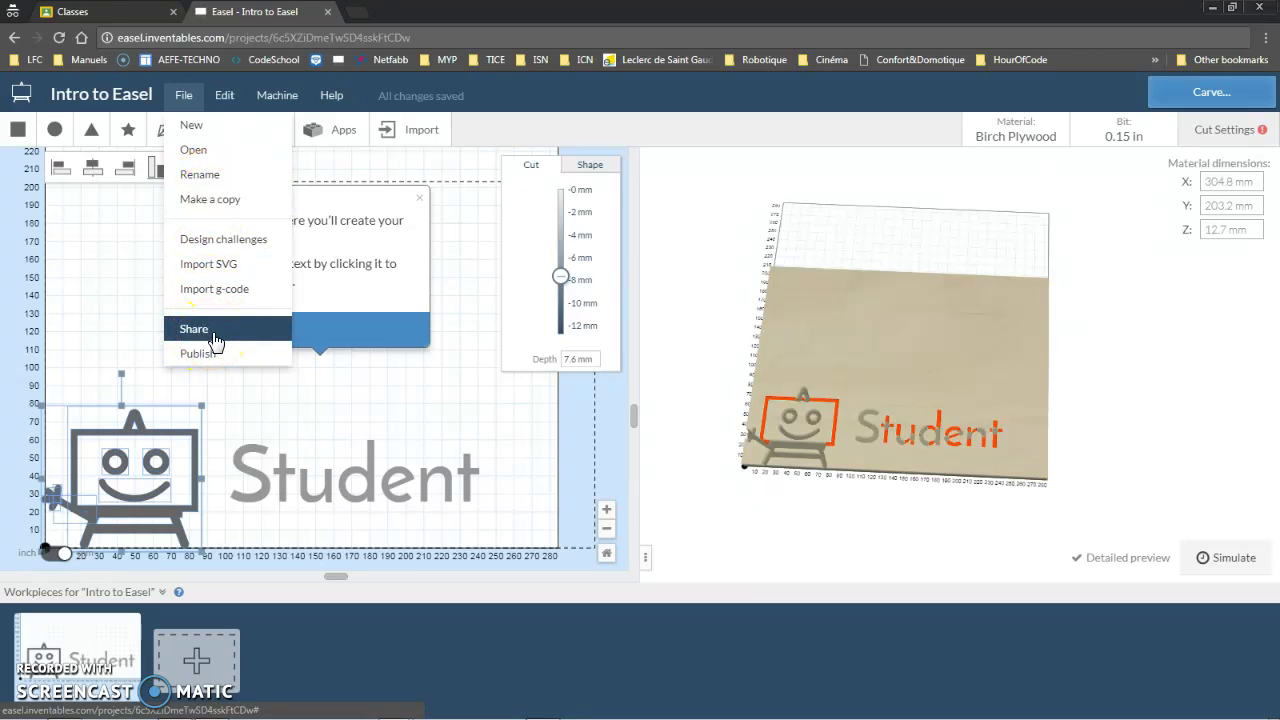
{"action": "left_click", "coordinate": [229, 100]}
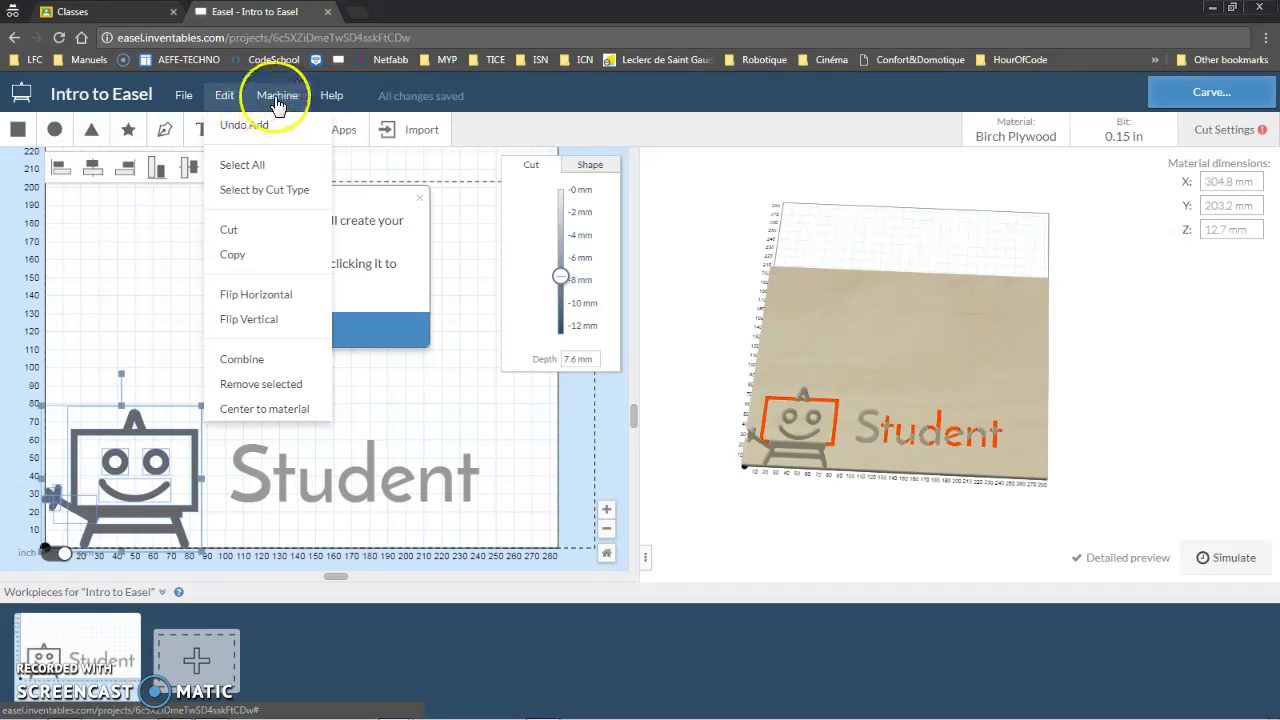
{"action": "left_click", "coordinate": [277, 100]}
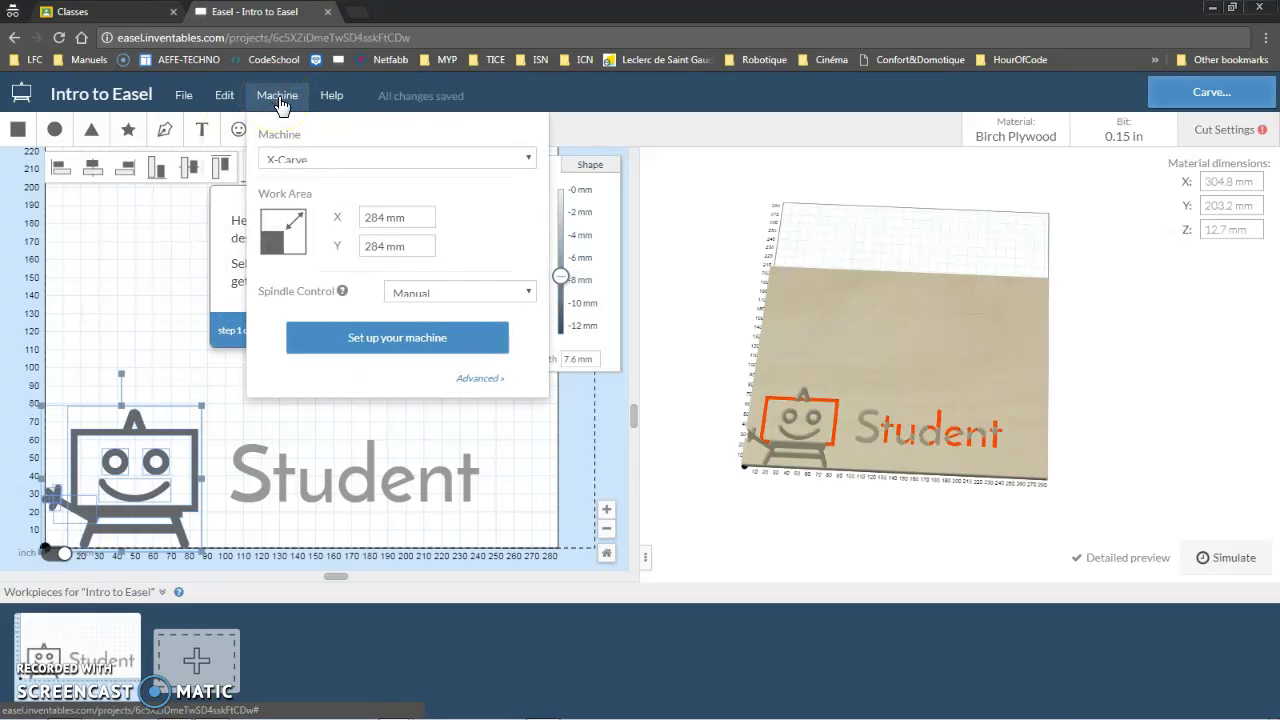
{"action": "left_click", "coordinate": [343, 100]}
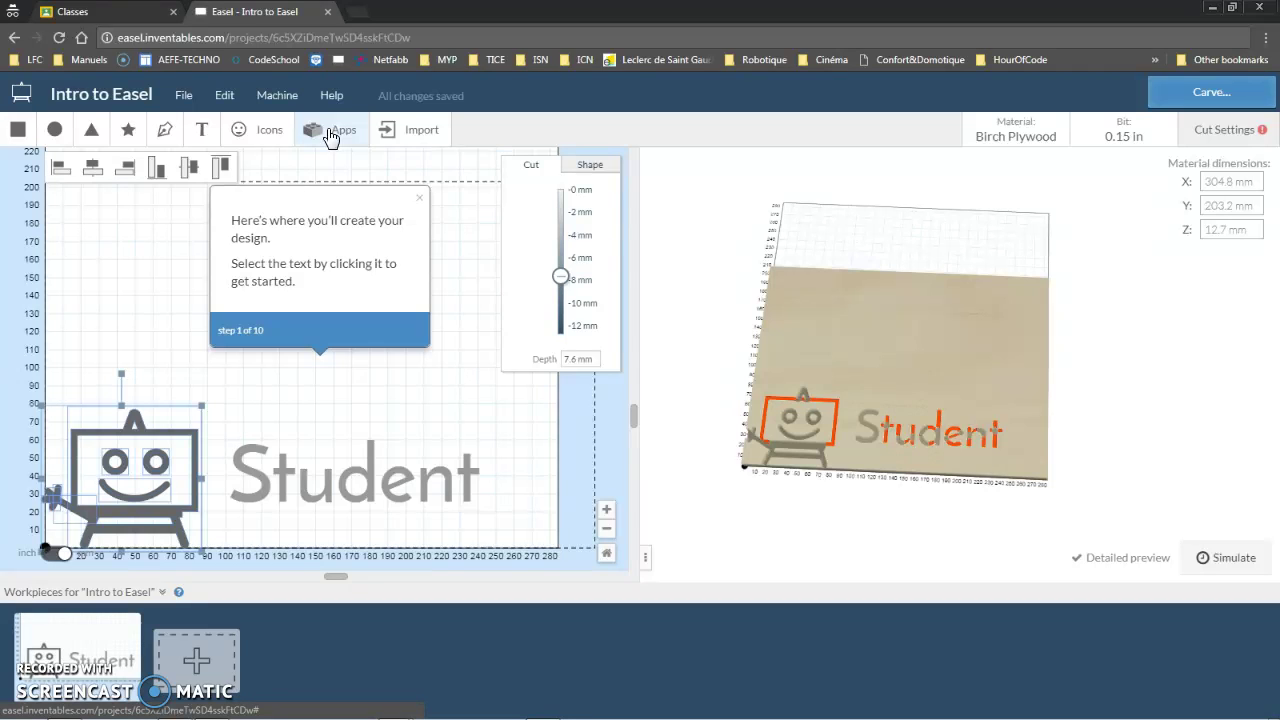
{"action": "left_click", "coordinate": [424, 142]}
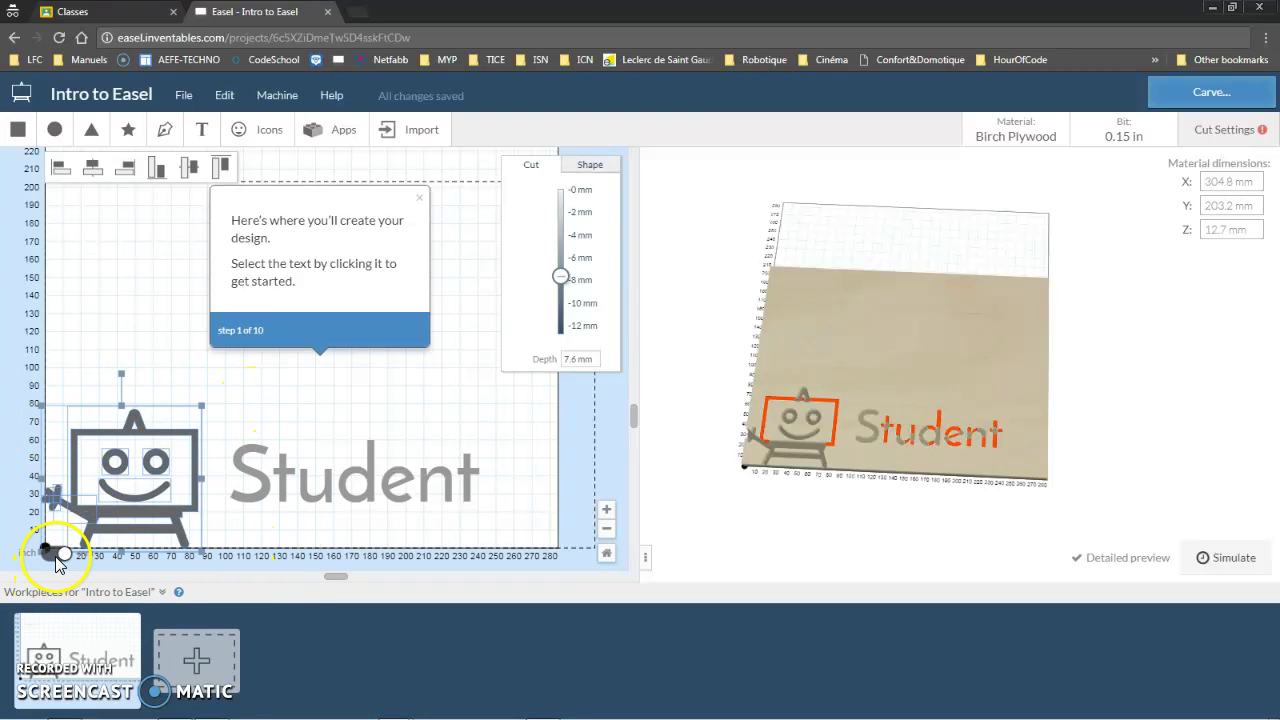
{"action": "left_click", "coordinate": [58, 558]}
{"action": "left_click", "coordinate": [64, 558]}
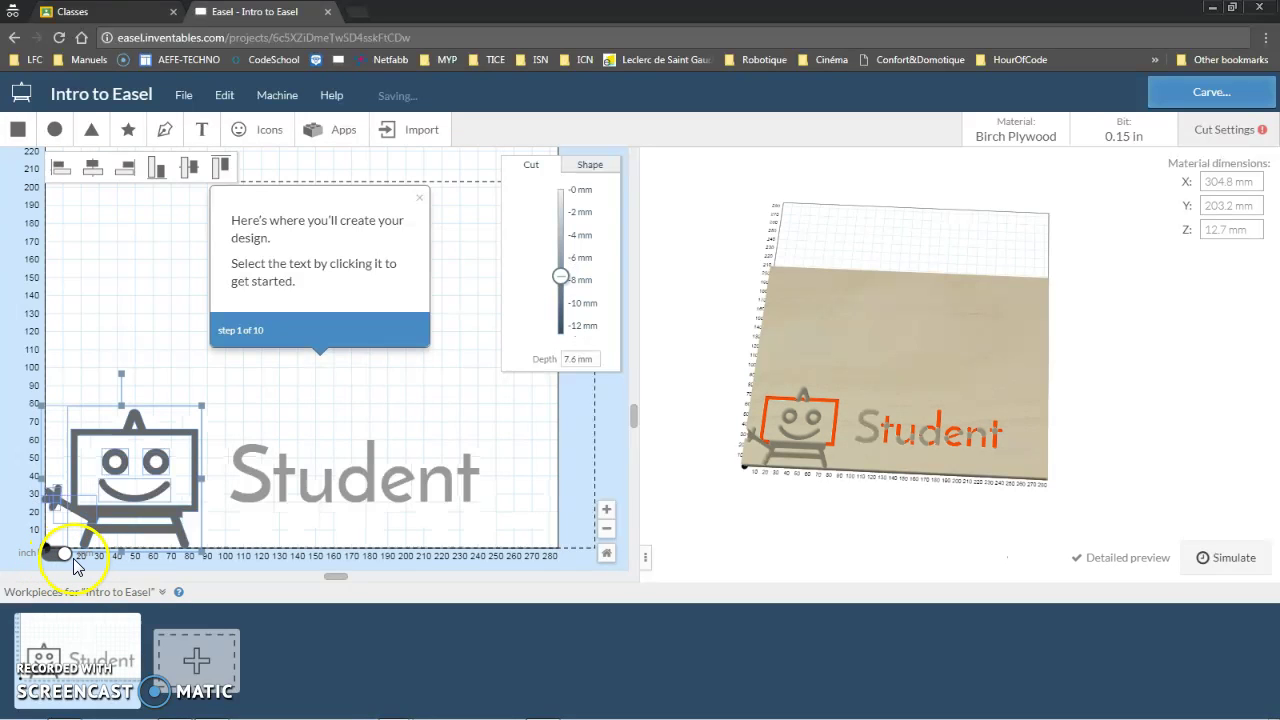
{"action": "left_click", "coordinate": [252, 535]}
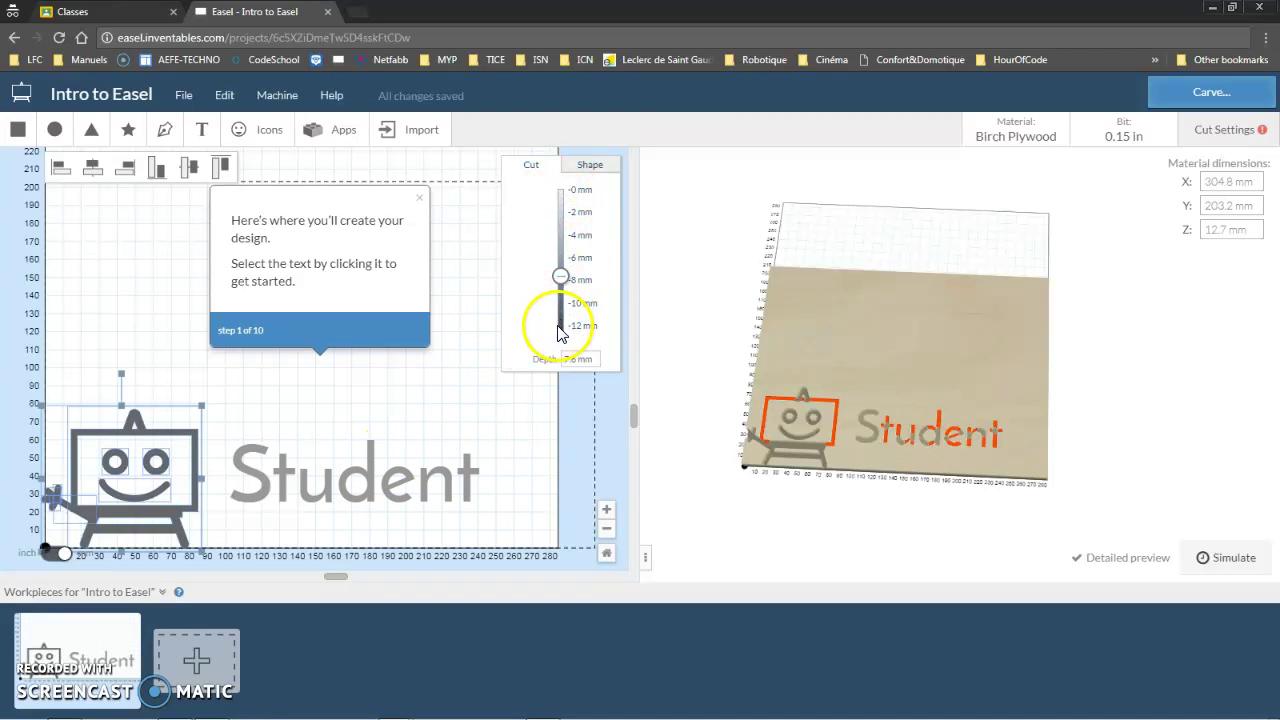
Set the Student text to an Outline cut following the Inside of the letters
{"action": "left_click", "coordinate": [432, 484]}
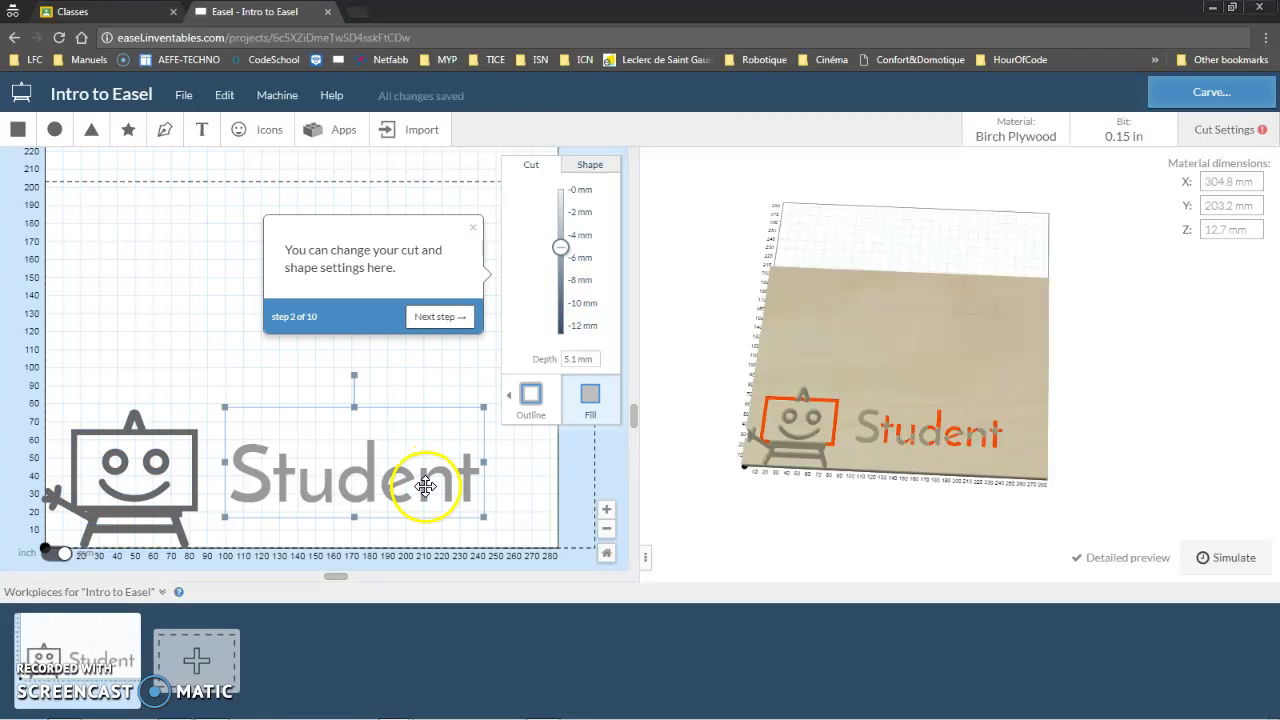
{"action": "left_click", "coordinate": [533, 402]}
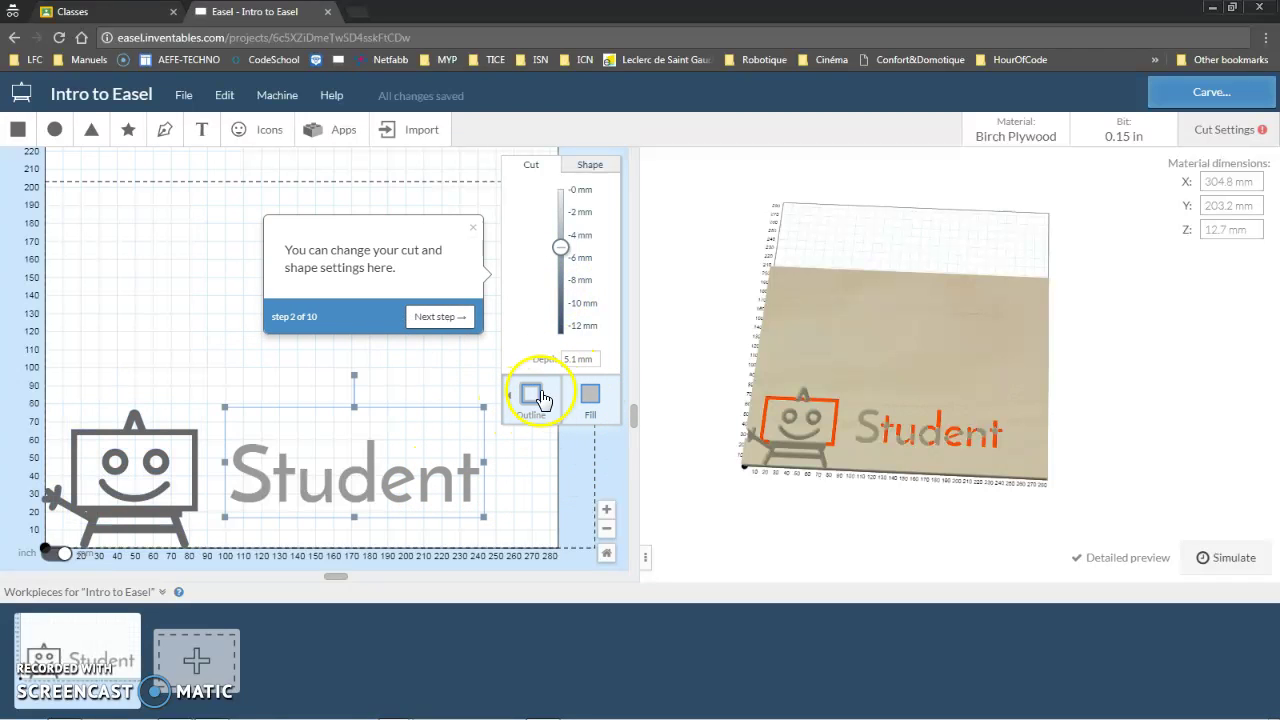
{"action": "left_click", "coordinate": [598, 420]}
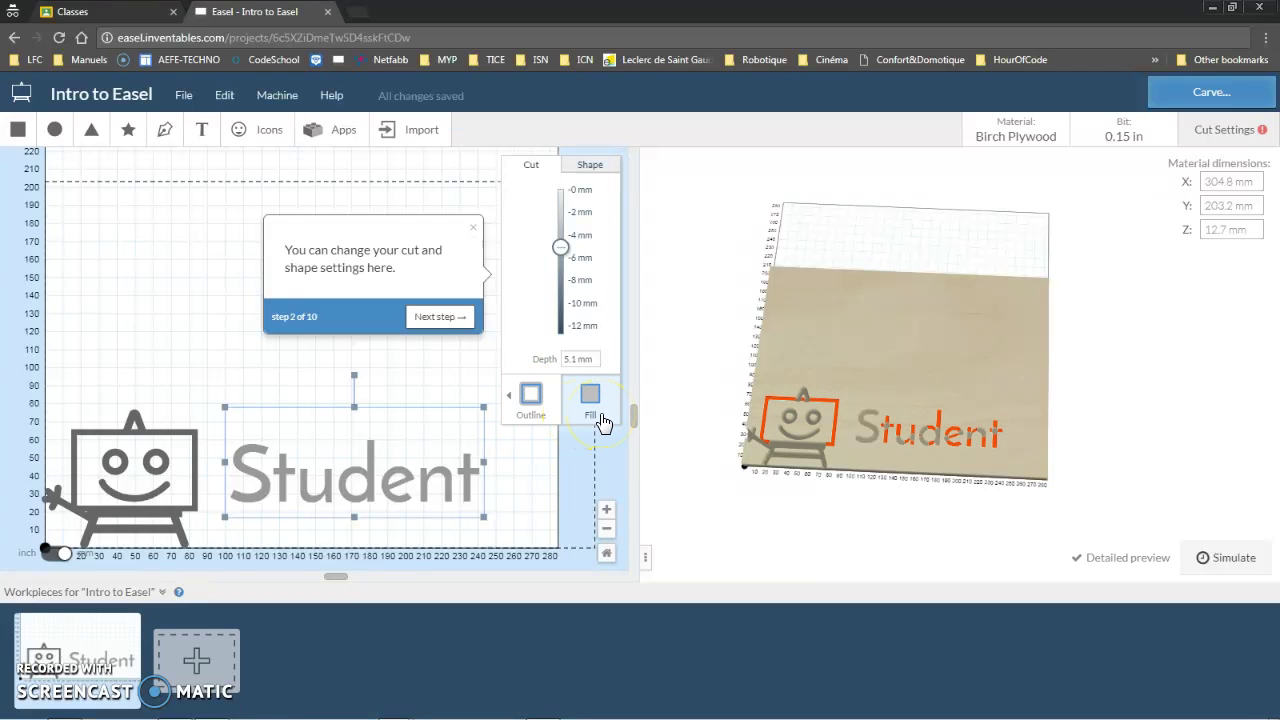
{"action": "left_click", "coordinate": [534, 410]}
{"action": "left_click", "coordinate": [360, 418]}
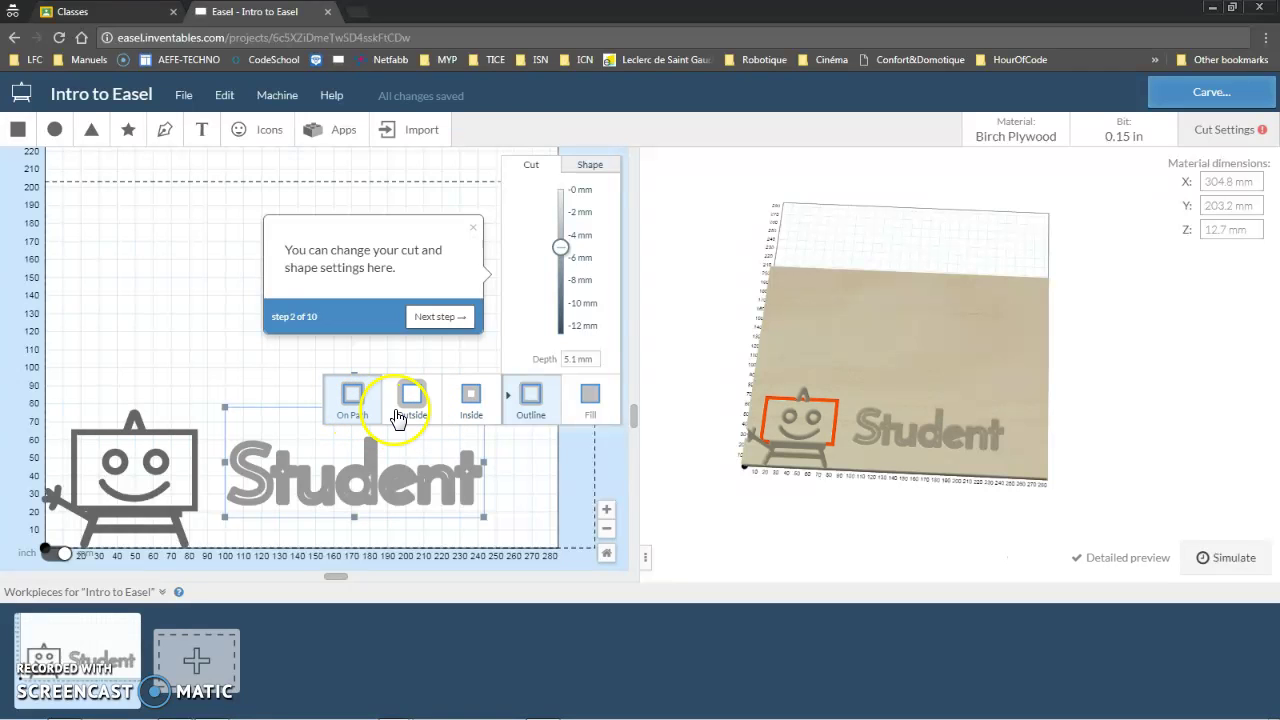
{"action": "left_click", "coordinate": [402, 416]}
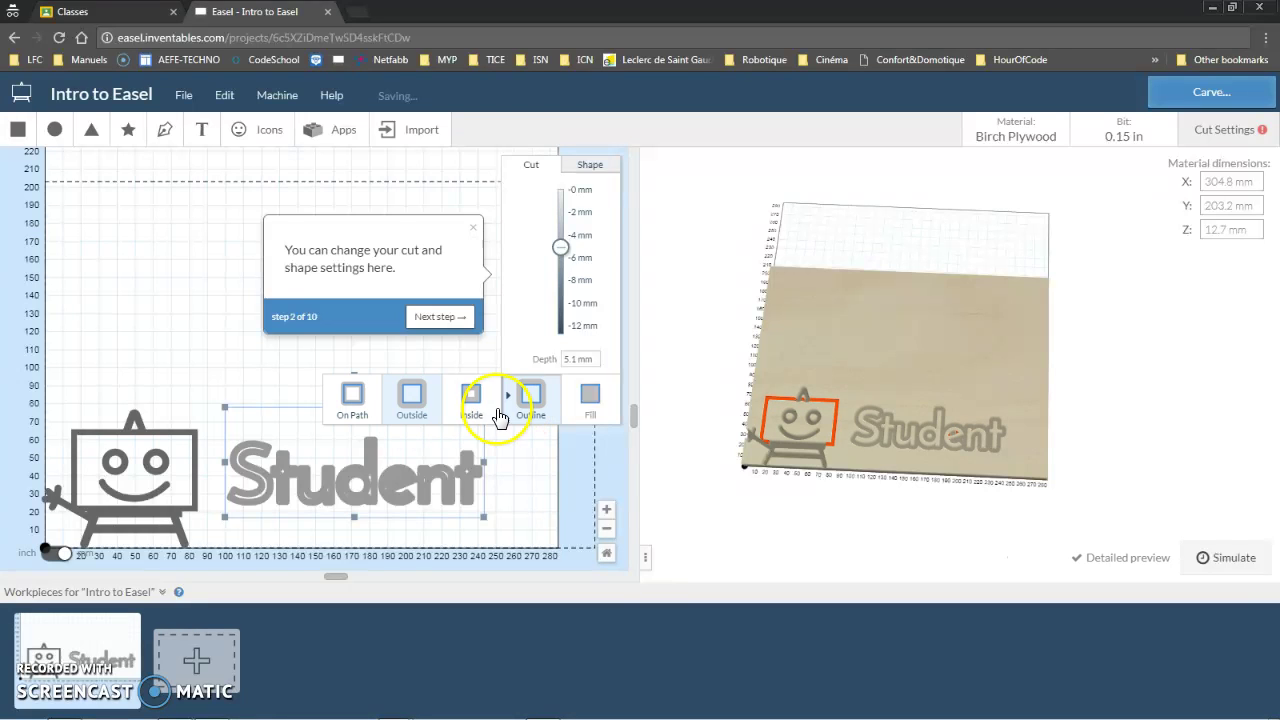
{"action": "left_click", "coordinate": [471, 395]}
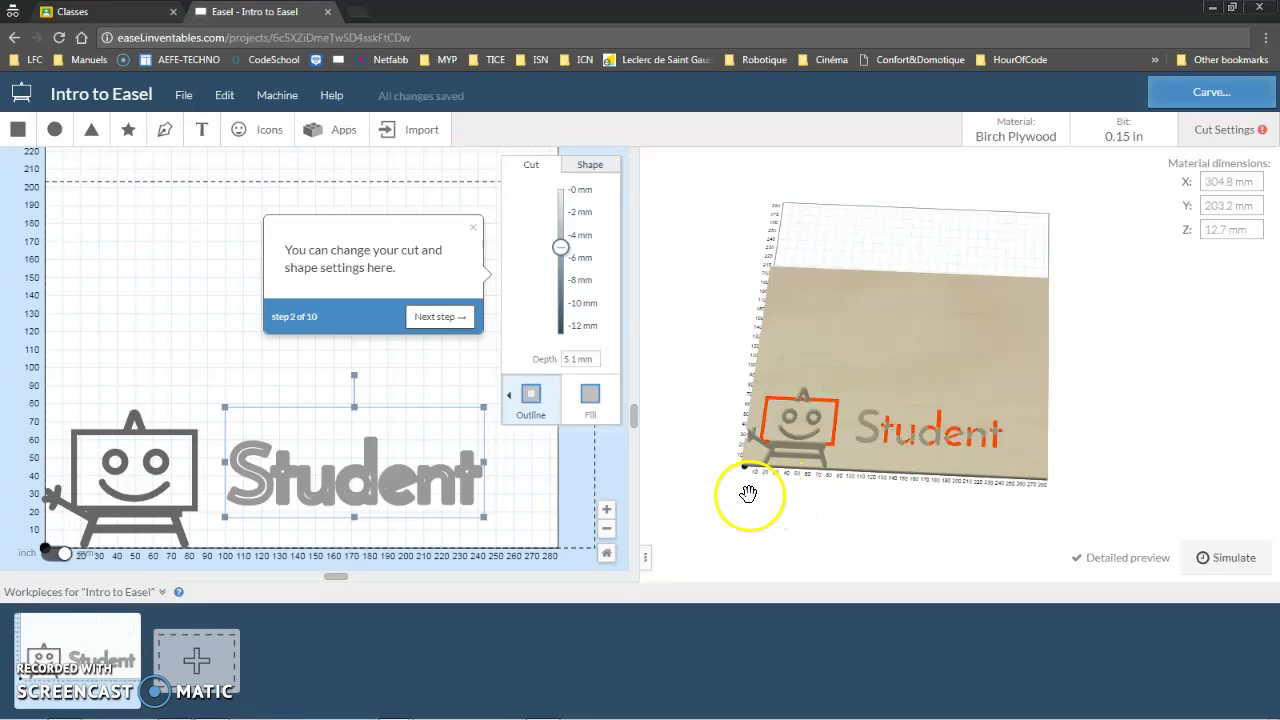
Rotate and pan the 3D preview to inspect the outlined Student letters
{"action": "left_click_drag", "start_coordinate": [748, 493], "coordinate": [801, 457]}
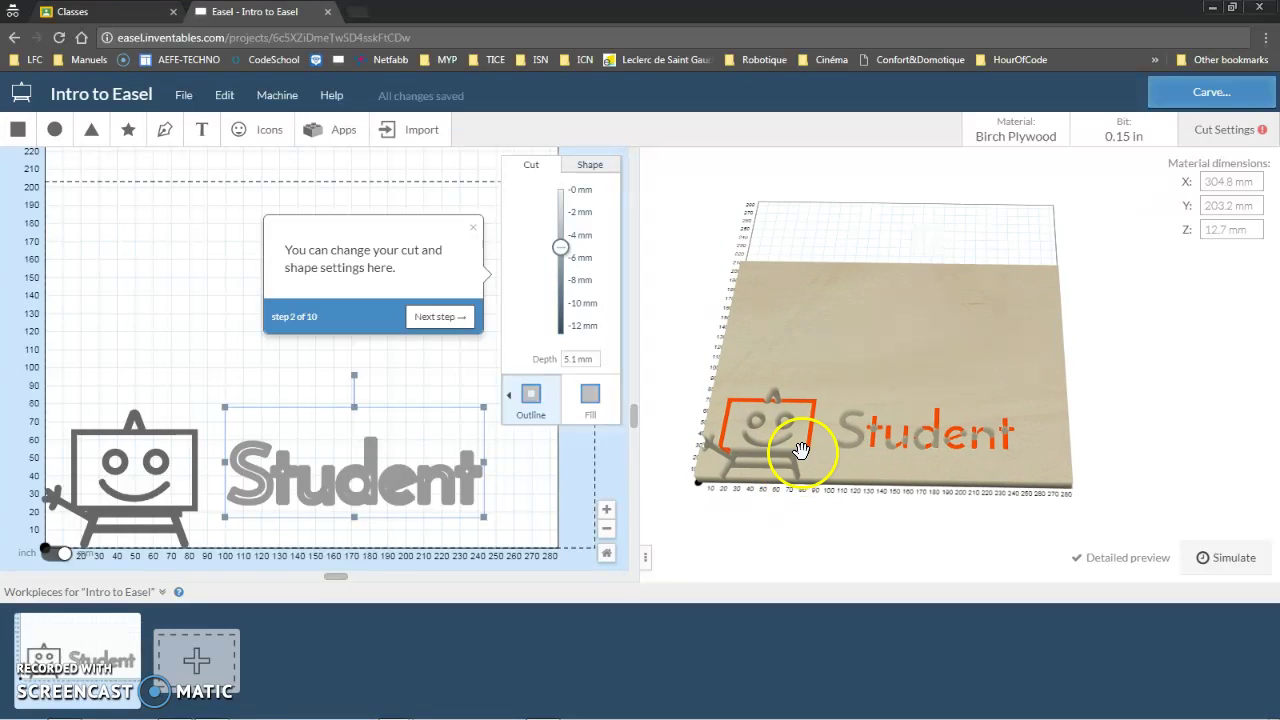
{"action": "right_click_drag", "start_coordinate": [824, 438], "coordinate": [875, 440]}
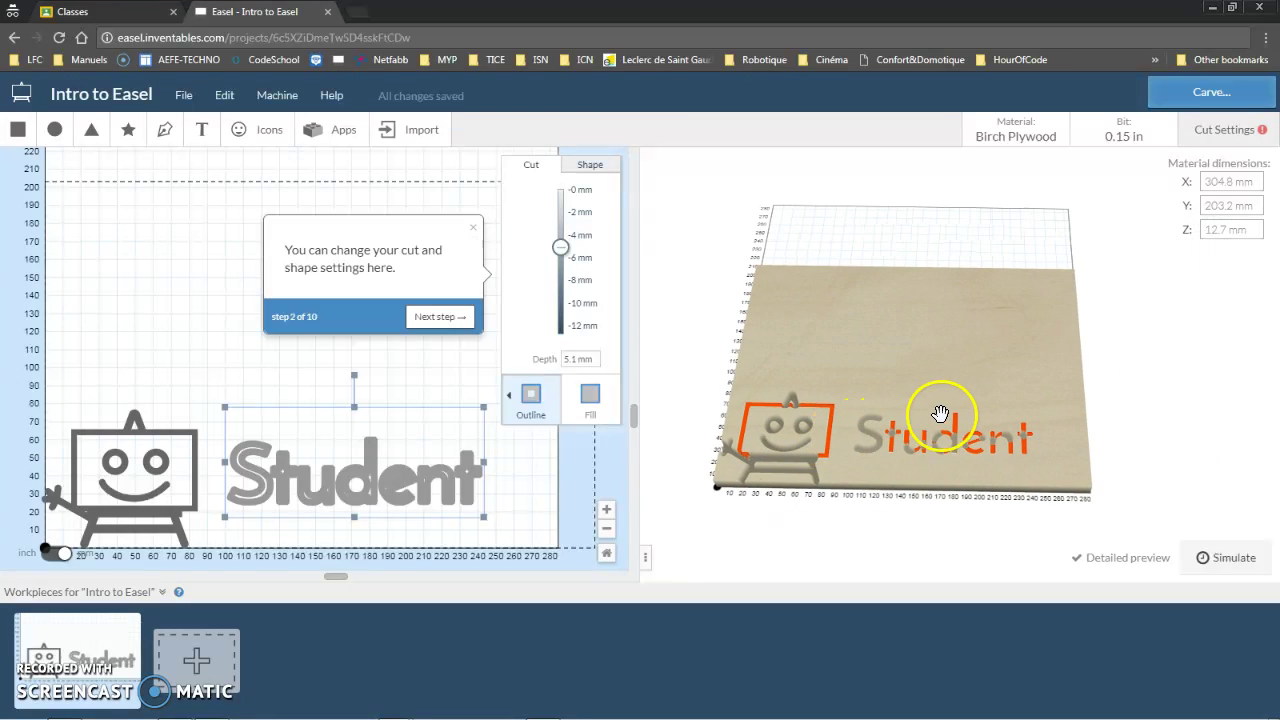